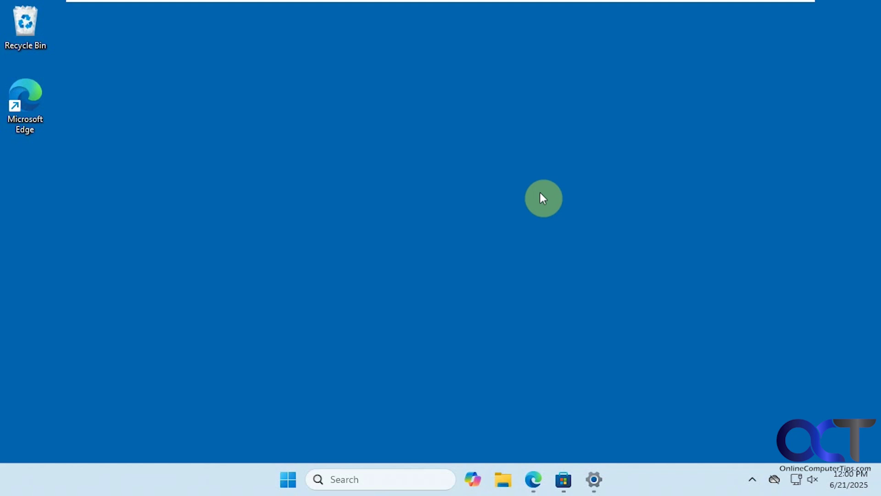
Open Windows search from the taskbar to look up an app
click(381, 479)
Launch Snipping Tool by searching 'sn' and view its Settings full-screen
text(sn)
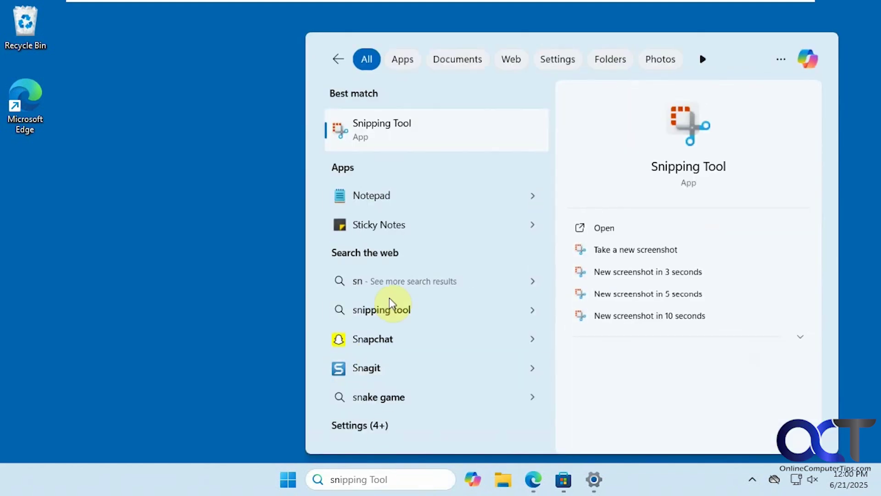
click(411, 141)
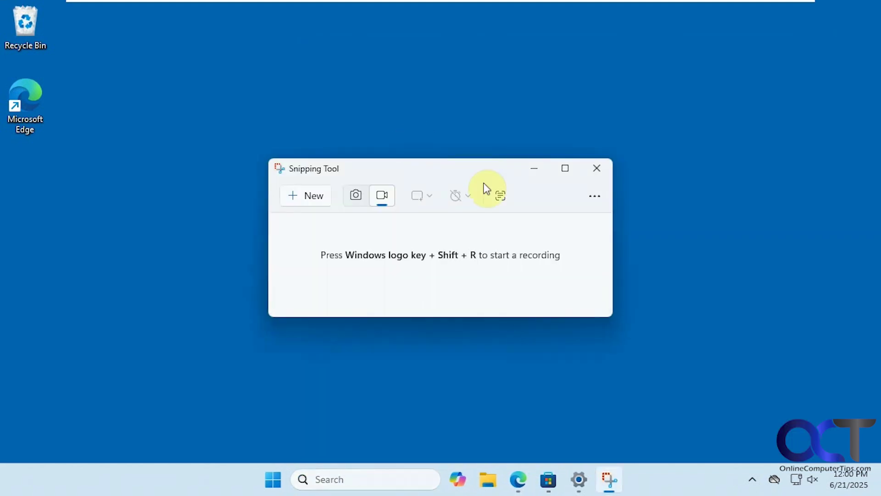
click(595, 199)
click(552, 249)
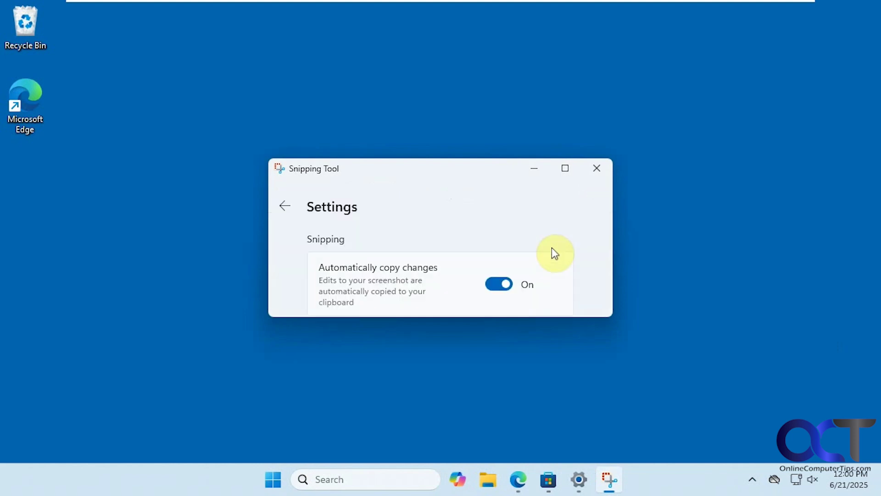
click(566, 168)
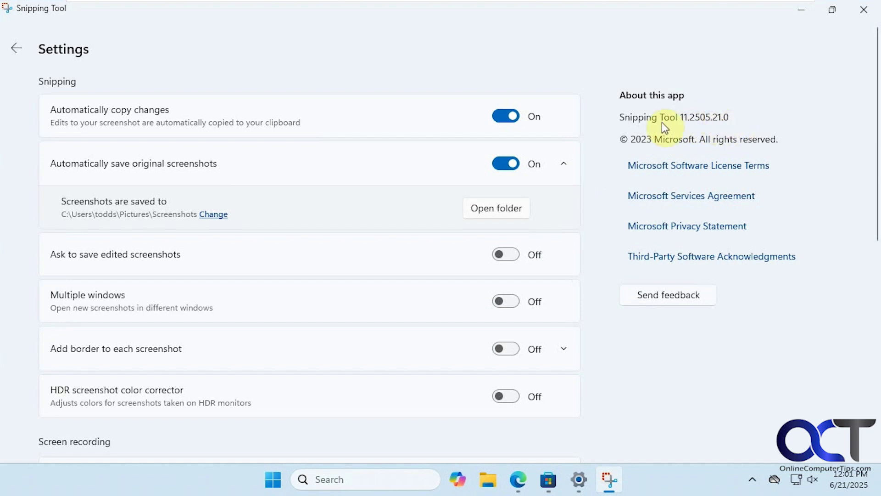
Return to Snipping Tool's main window at normal size and bring the YouTube dog video forward
click(18, 48)
click(838, 12)
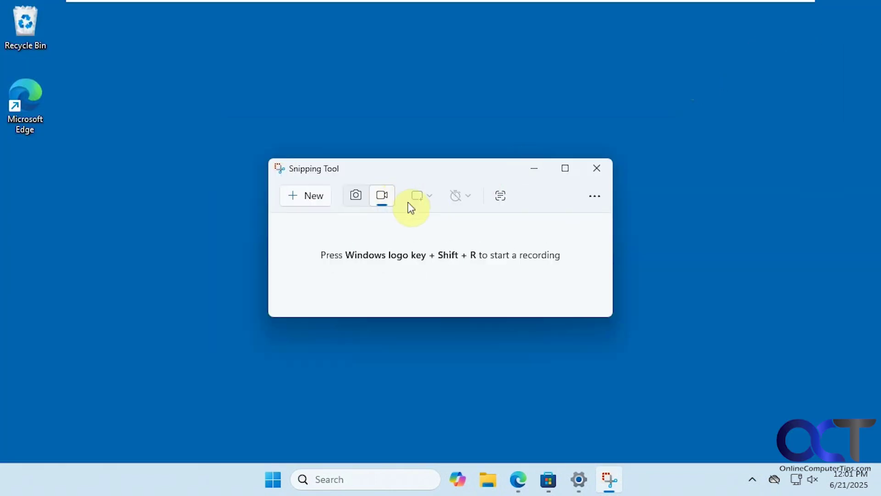
click(521, 479)
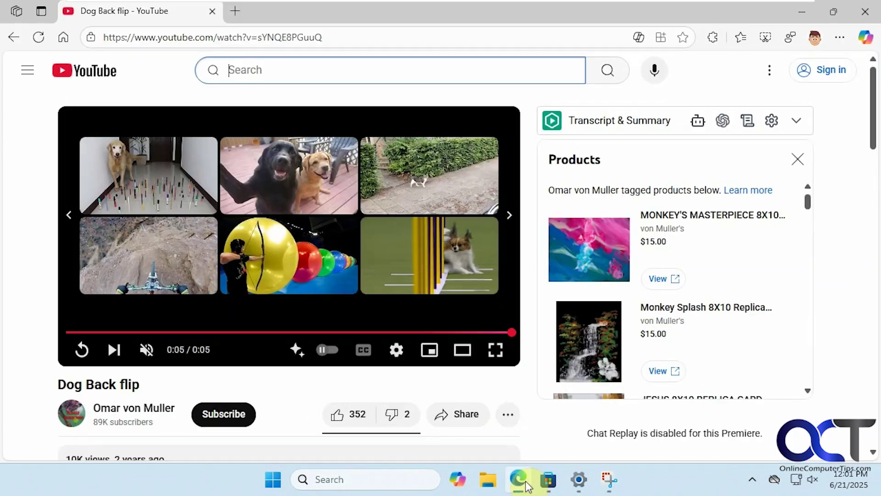
Start a new screen recording of a region over the dog video's centre
click(608, 481)
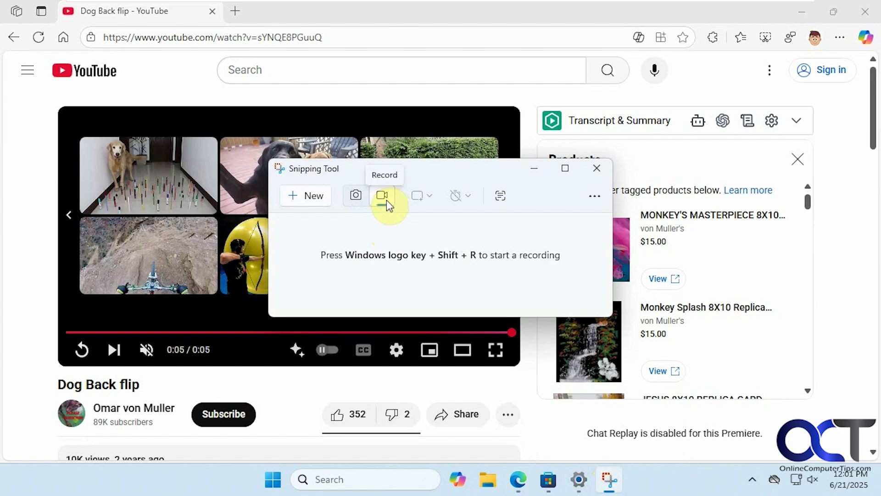
click(327, 196)
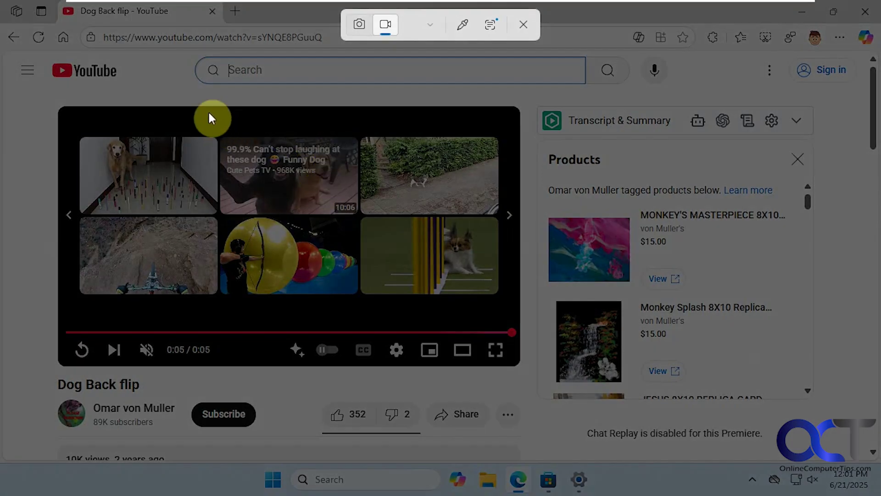
drag(188, 100, 359, 330)
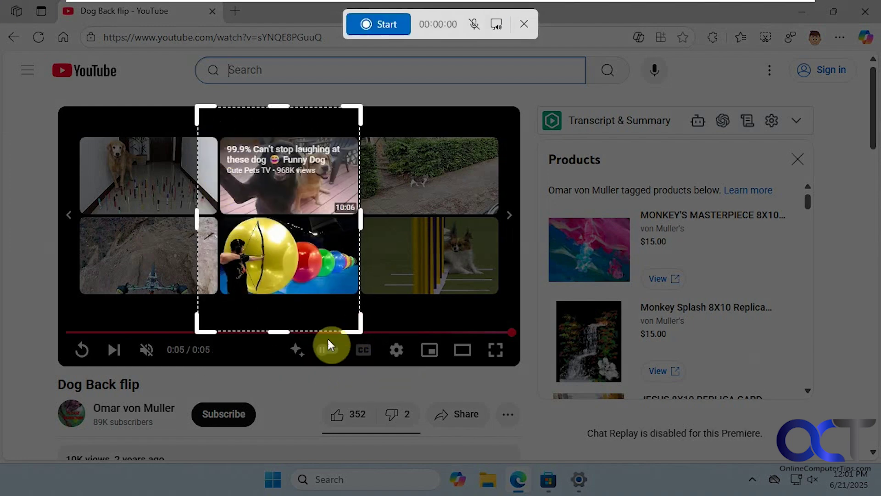
click(383, 26)
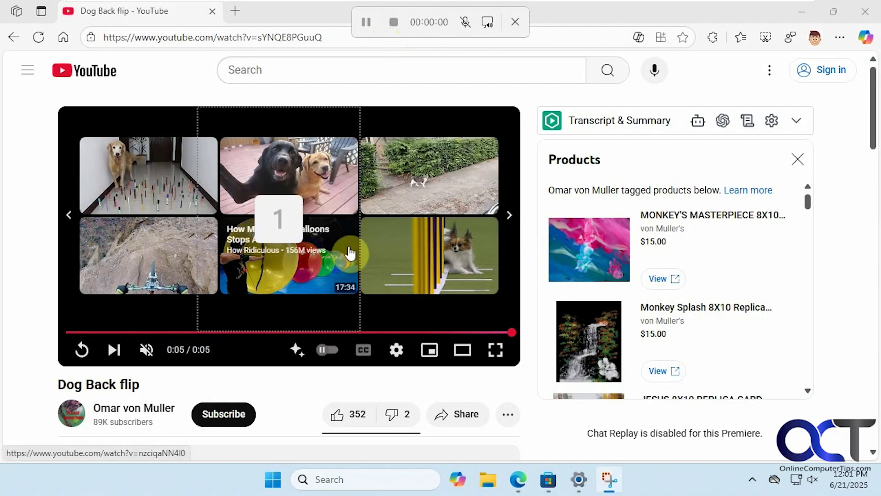
Replay the Dog Back flip video, stop the 9-second recording, and minimize Edge
click(81, 353)
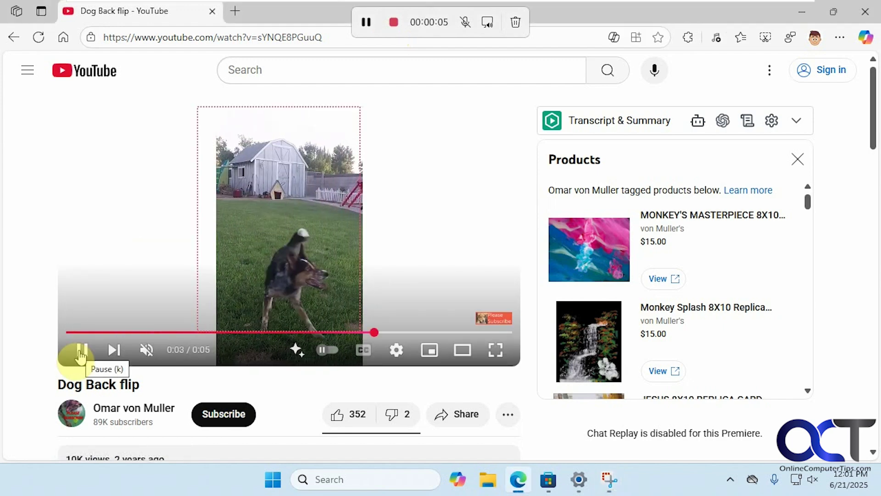
click(81, 354)
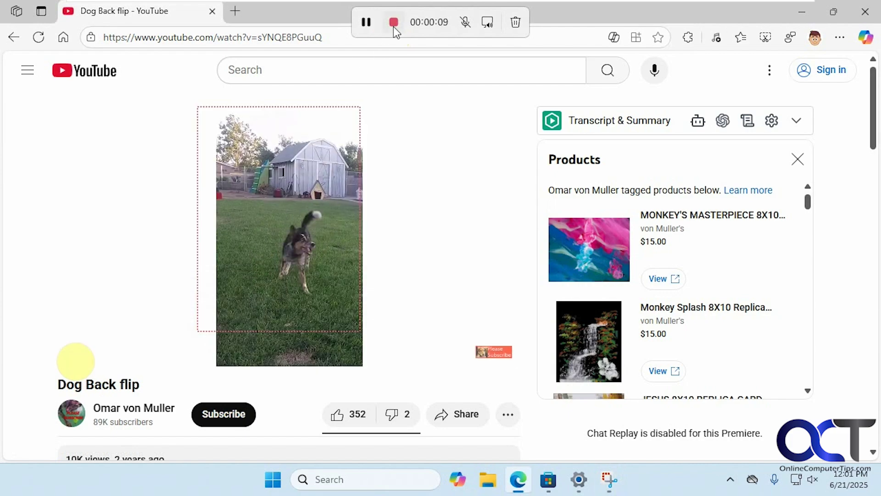
click(393, 26)
click(803, 12)
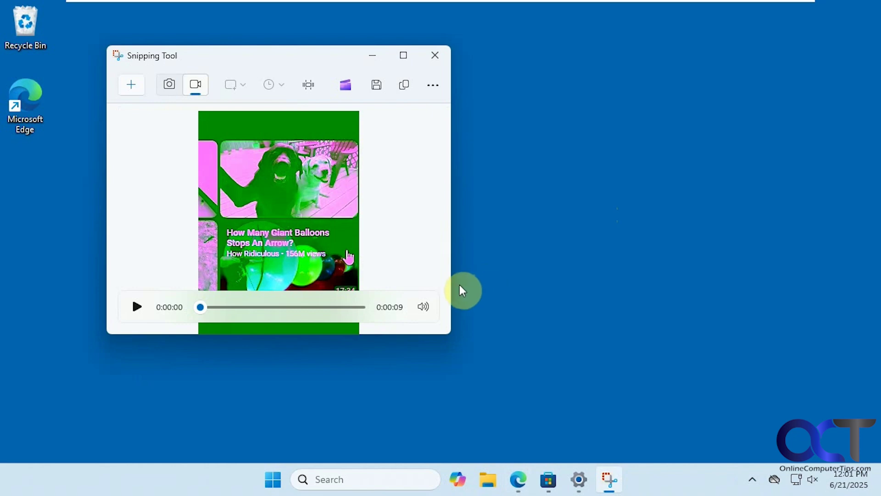
Centre the Snipping Tool window, play the clip, pause it at 0:00:04, and widen the window
drag(282, 57, 448, 92)
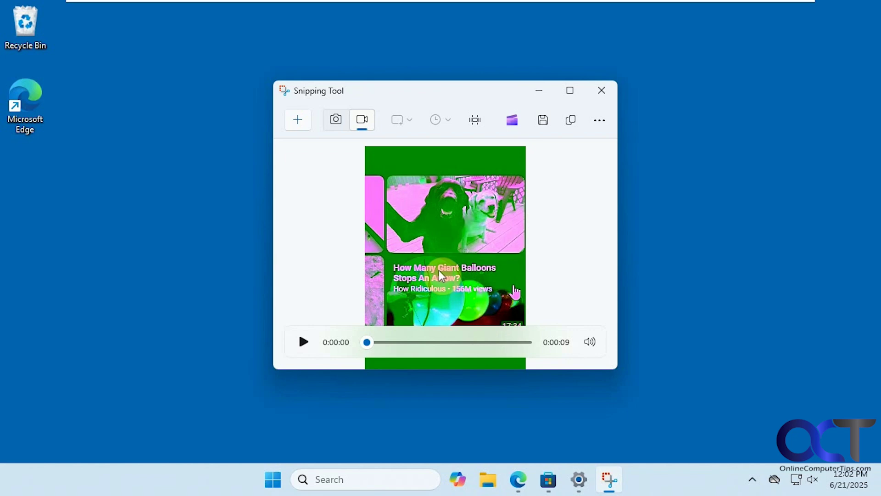
click(303, 342)
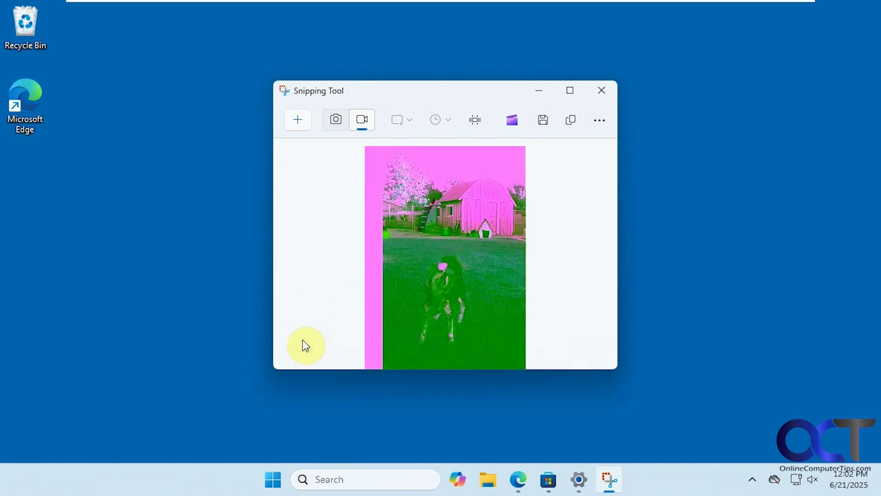
click(303, 343)
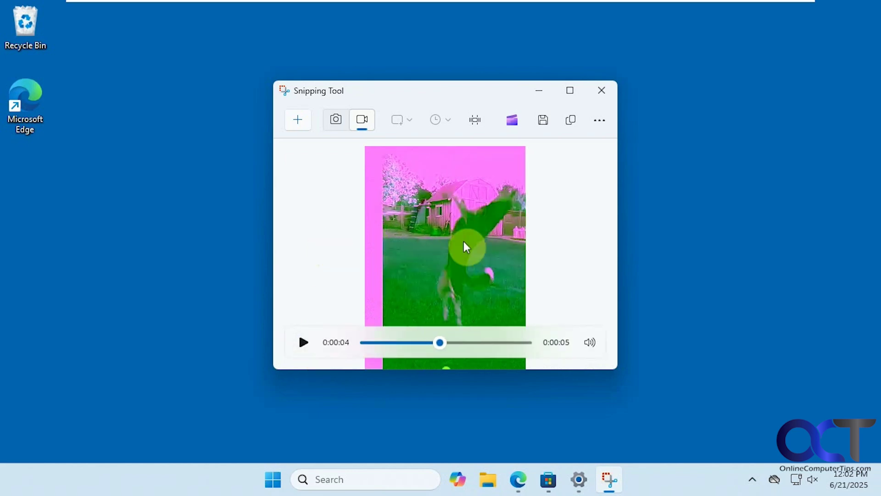
drag(616, 220, 695, 230)
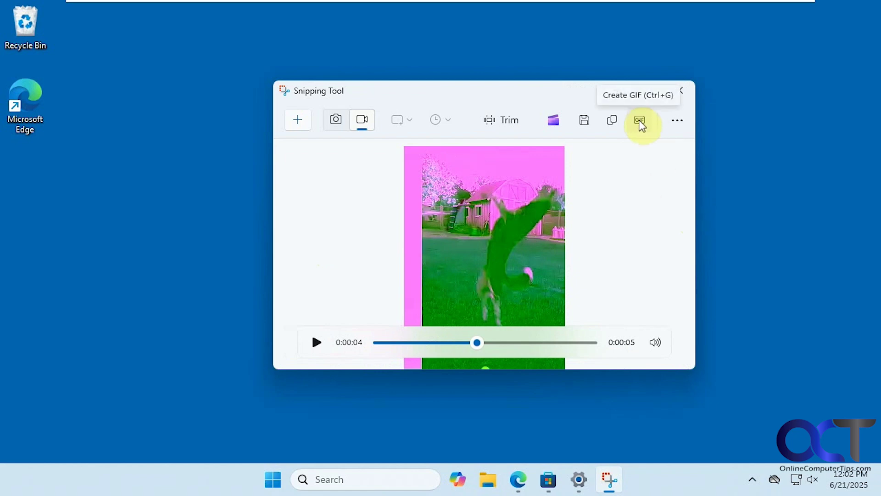
Export the recording as a high-quality GIF named Flip.gif to the desktop, then minimize Snipping Tool
click(640, 122)
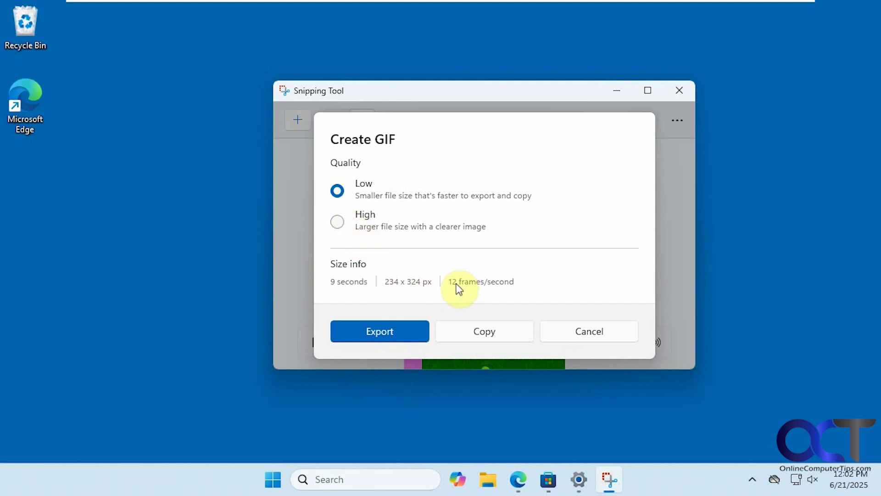
click(340, 223)
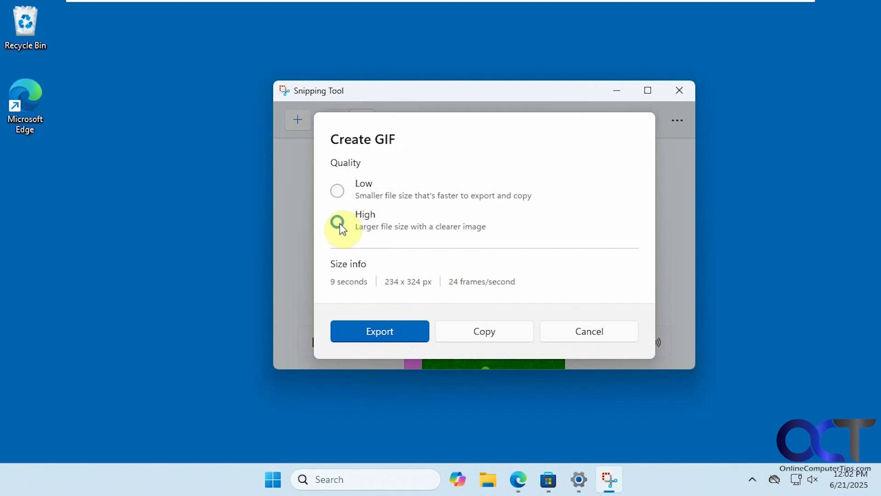
click(400, 327)
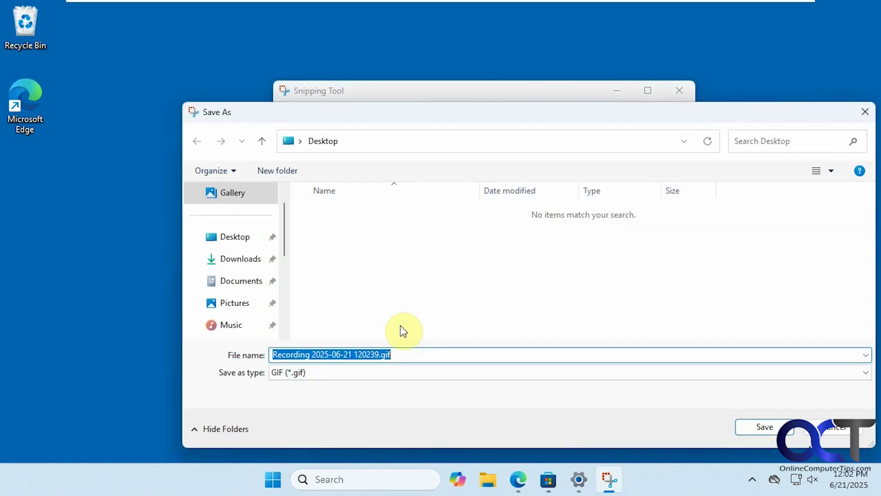
text(Flip)
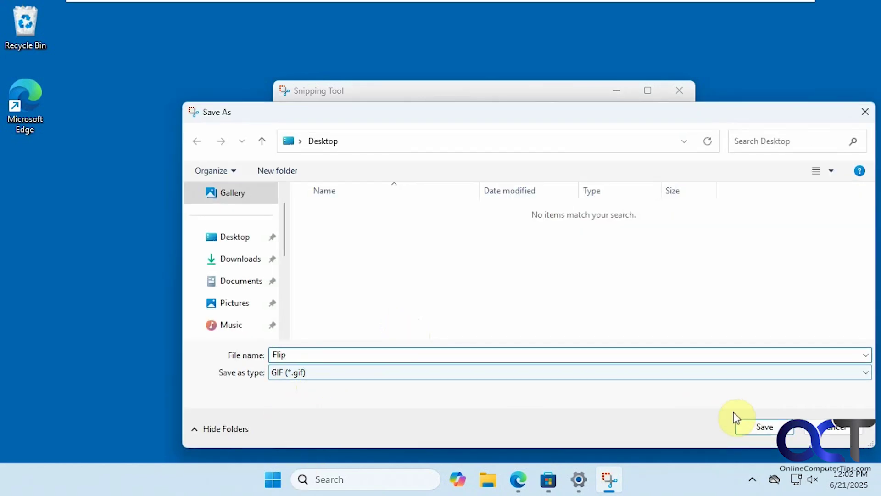
click(758, 423)
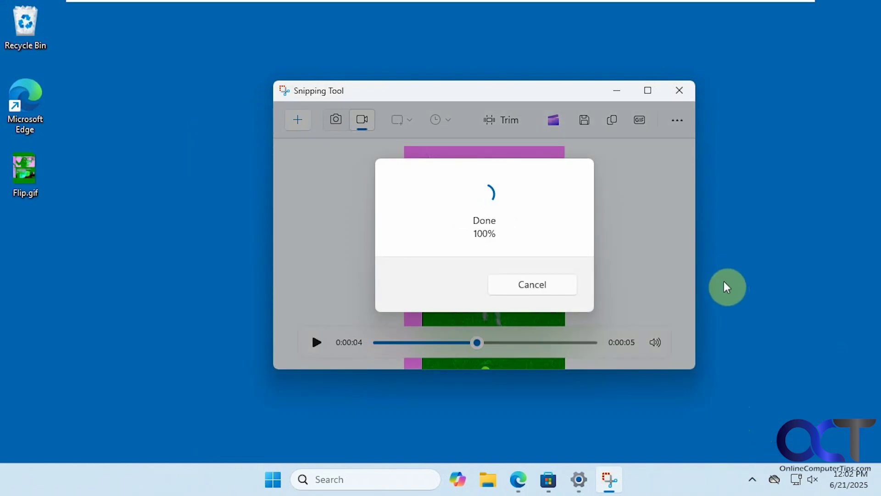
click(618, 92)
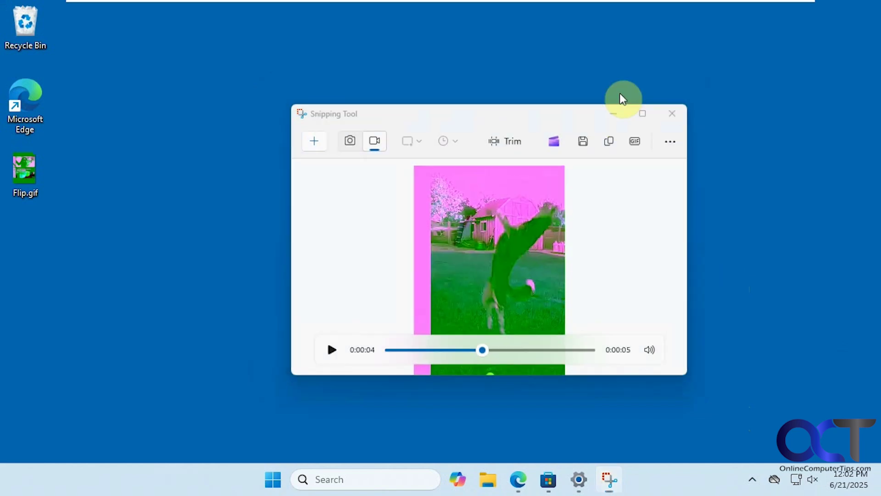
double_click(26, 178)
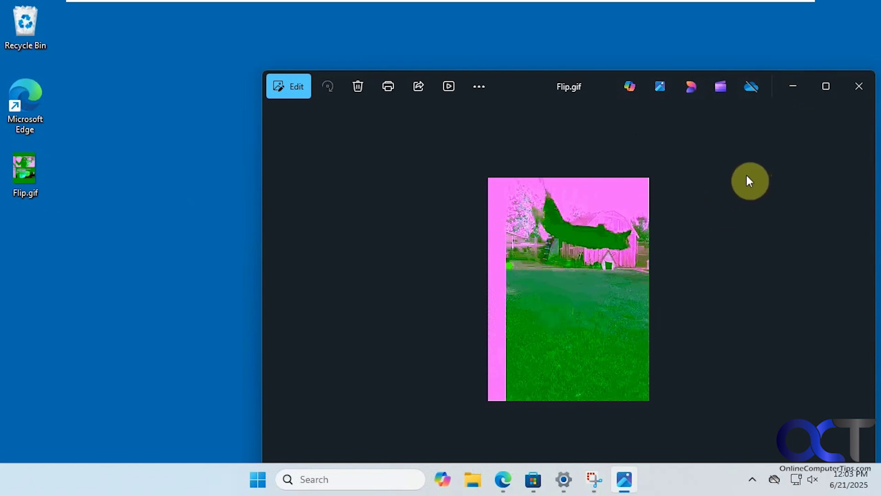
click(859, 87)
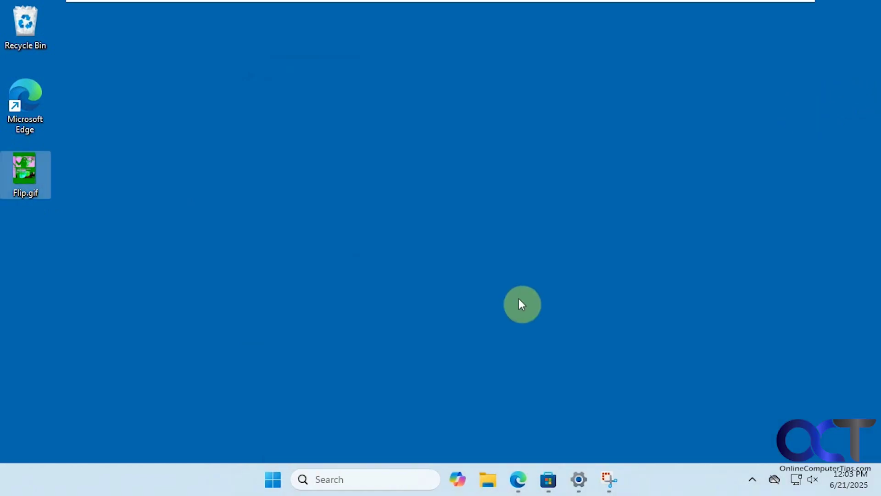
click(548, 479)
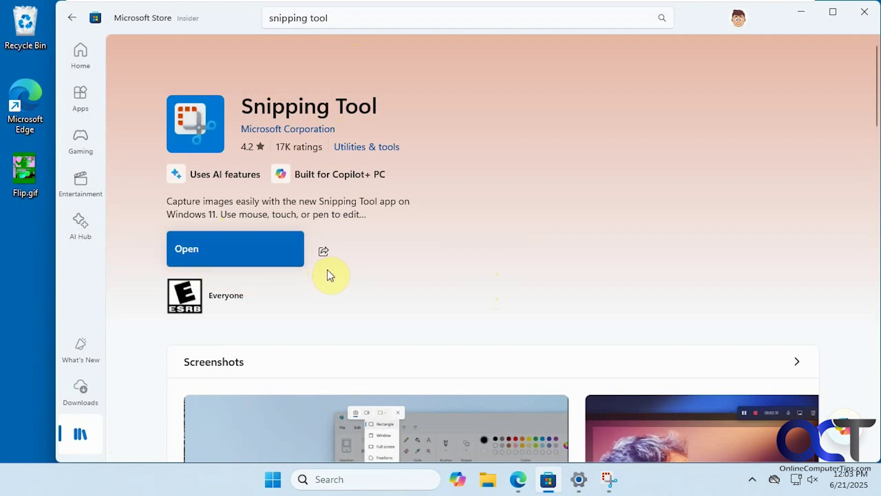
click(78, 437)
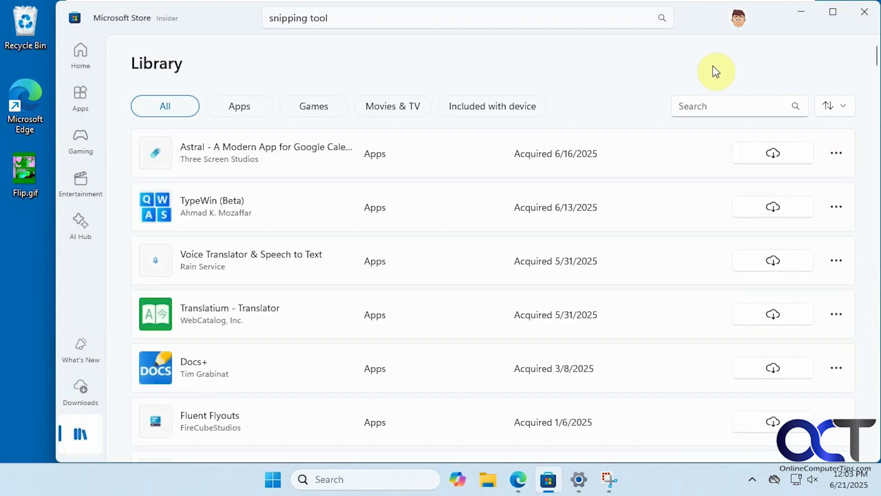
click(841, 108)
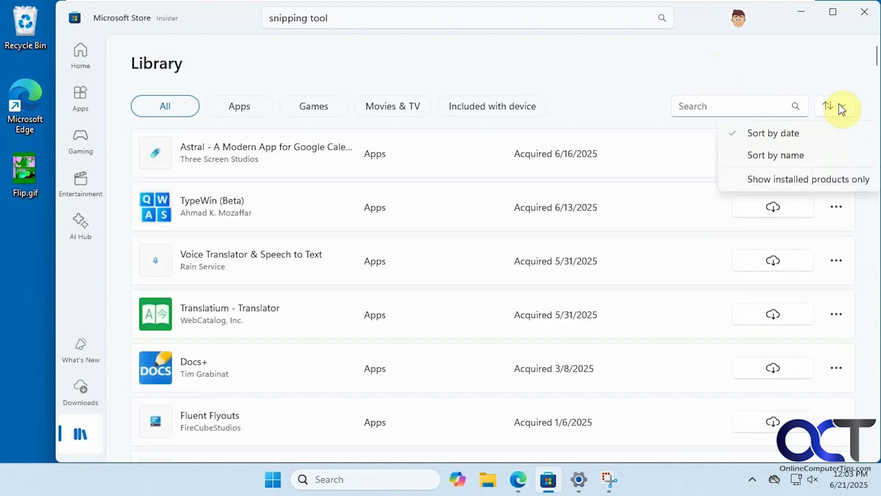
click(839, 106)
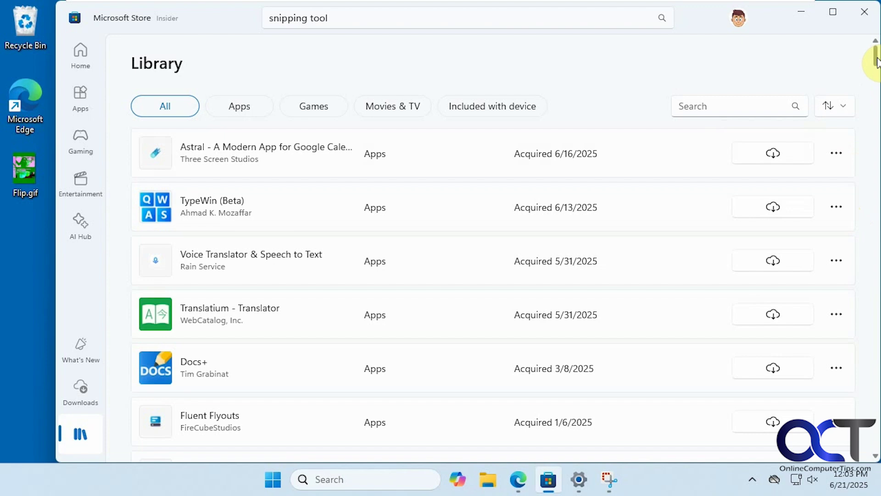
click(802, 12)
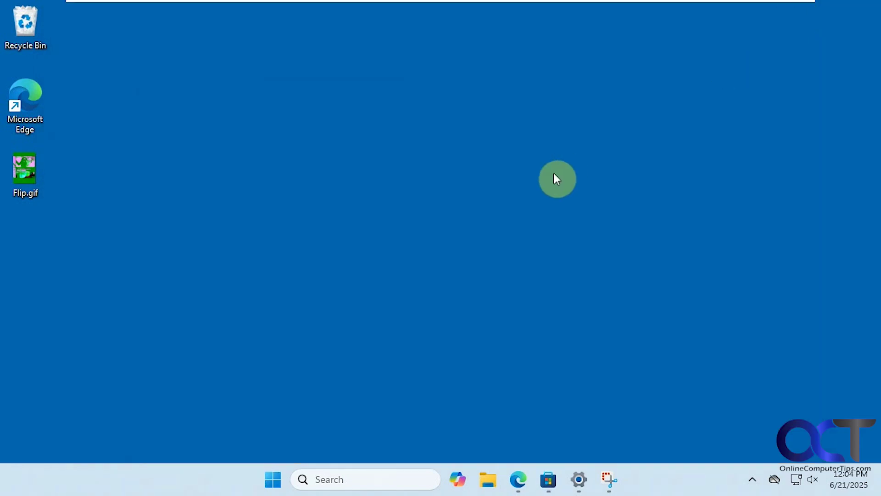
Use the colour picker in HEX format to copy the dark green #008C00 from the Flip.gif icon
click(610, 479)
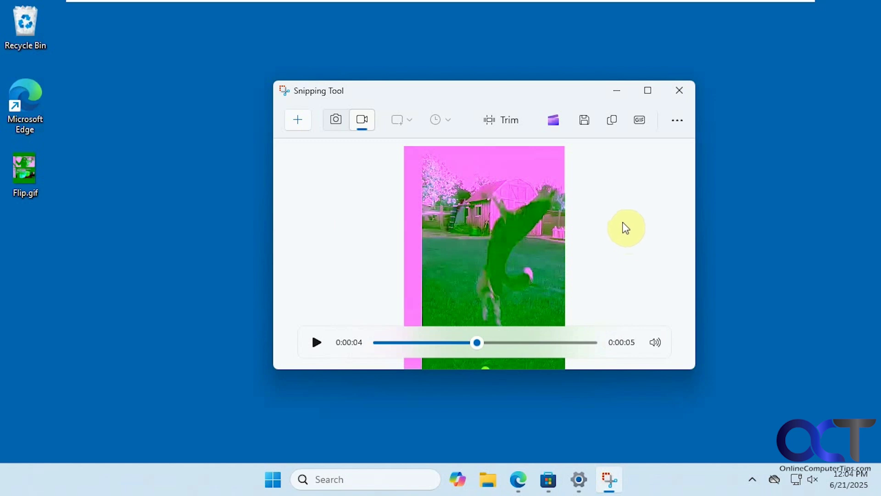
click(302, 124)
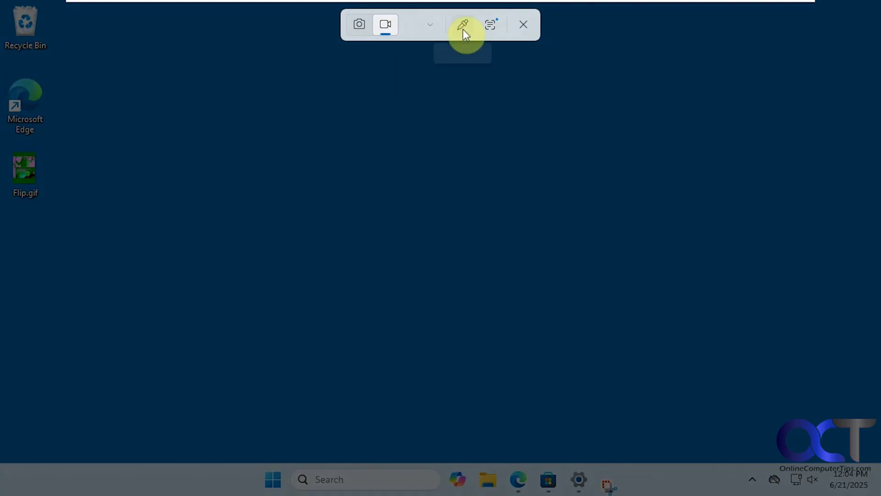
click(464, 26)
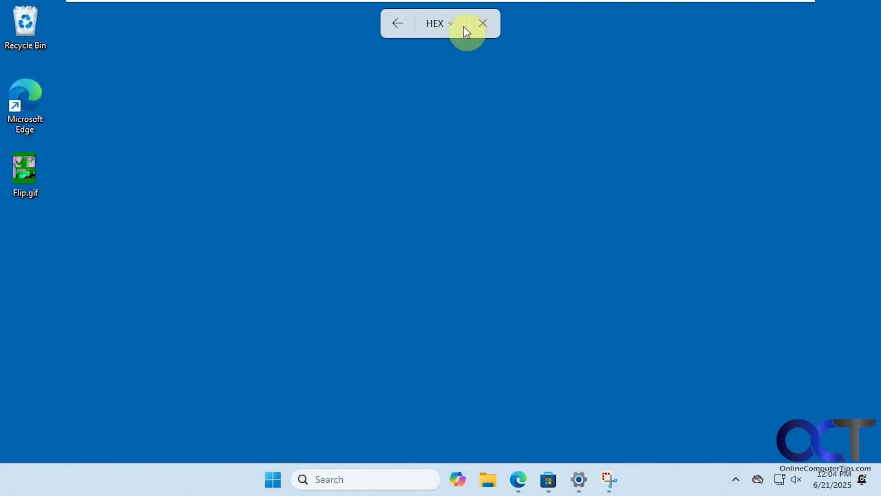
click(455, 25)
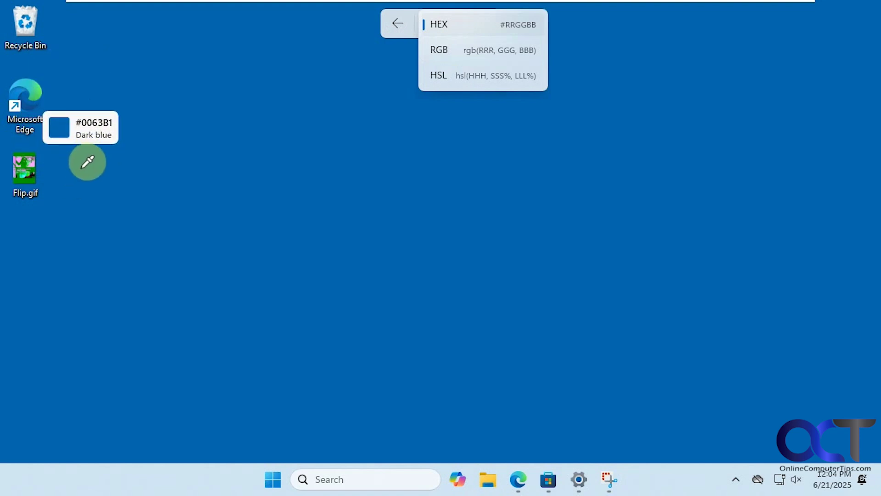
click(30, 151)
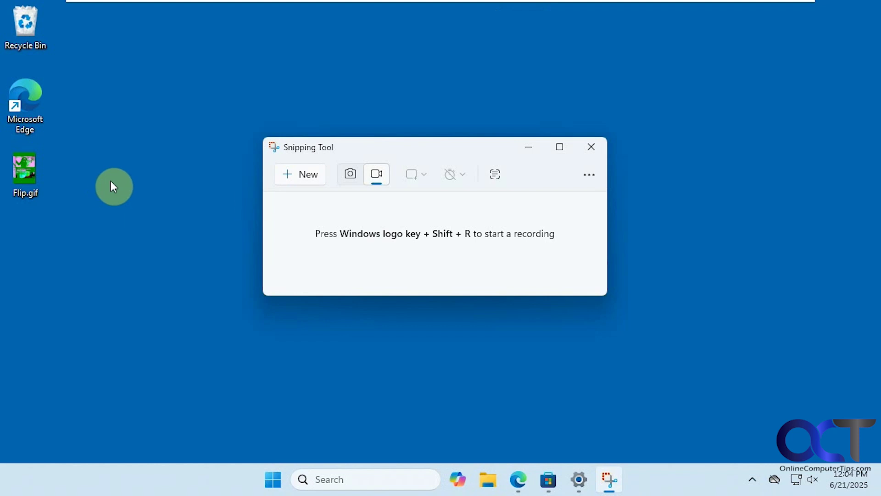
Open Snipping Tool's Settings page full-screen
click(594, 179)
click(536, 228)
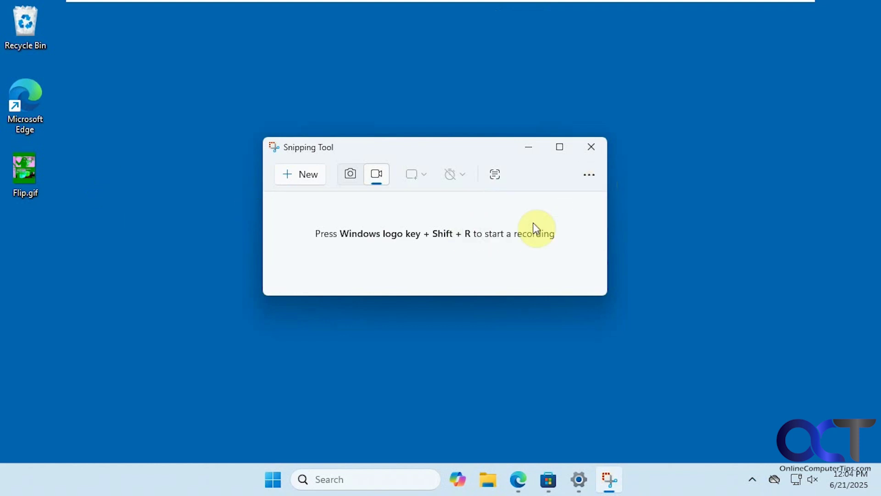
click(560, 155)
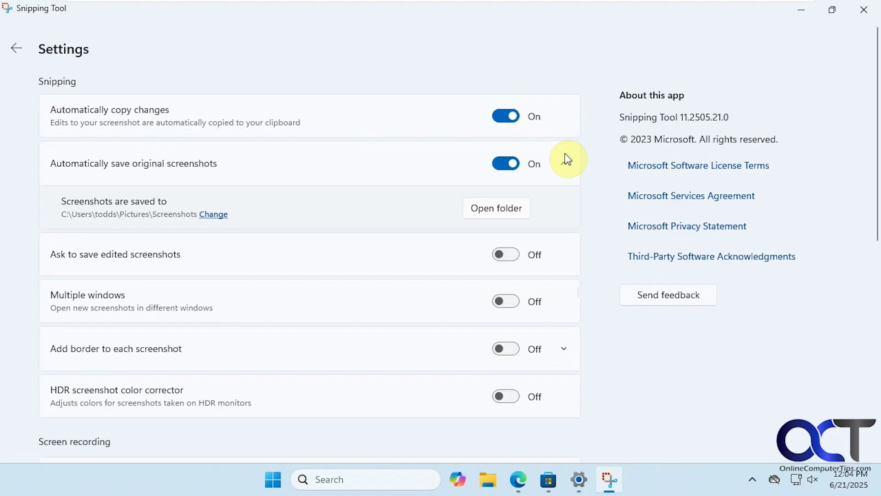